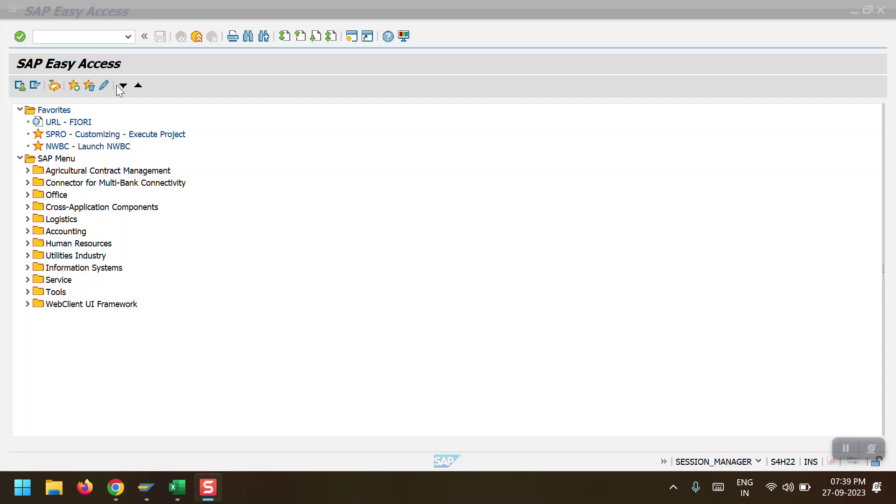
- Run transaction FBL1N and list the open line items of vendor ABC Paints LTD in company code 2000
left_click(70, 39)
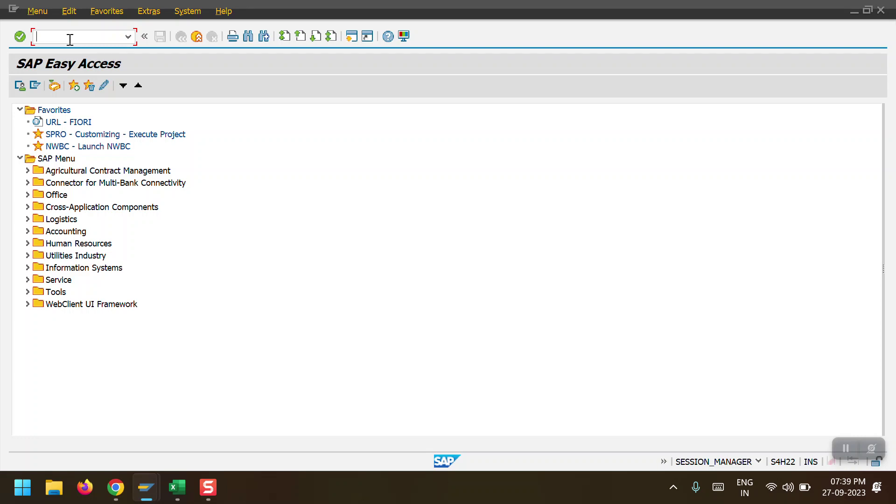
type("fbl1n")
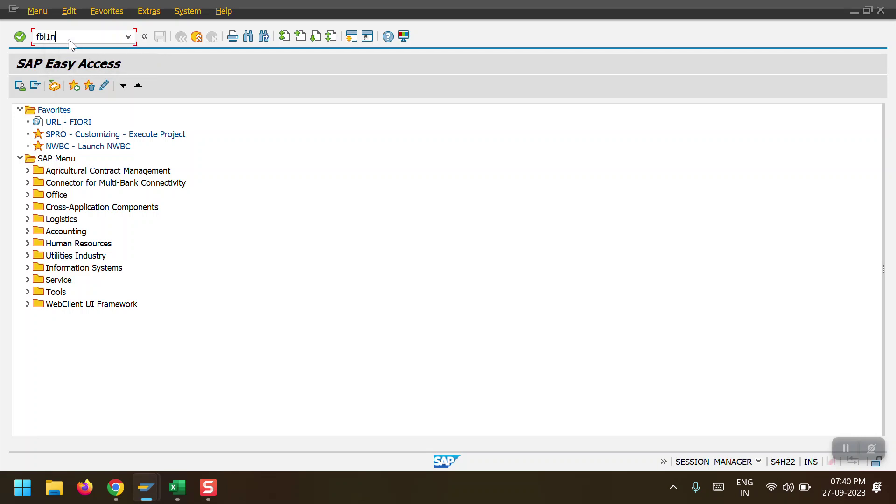
key("Return")
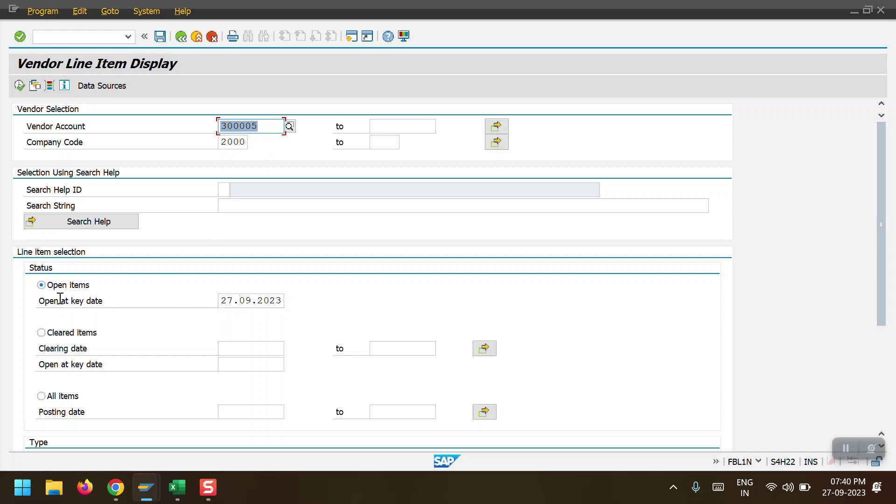
left_click(19, 89)
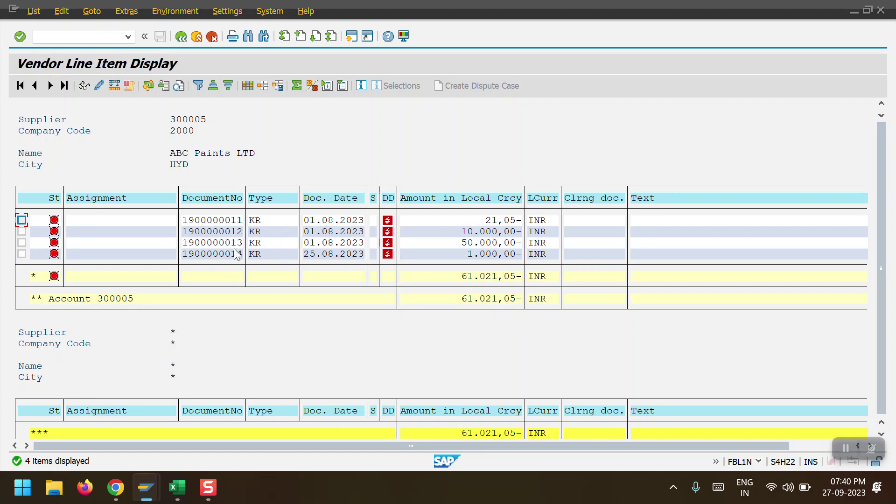
- Mark the 50.000,00 INR invoice in the vendor line item list
left_click(23, 232)
left_click(23, 233)
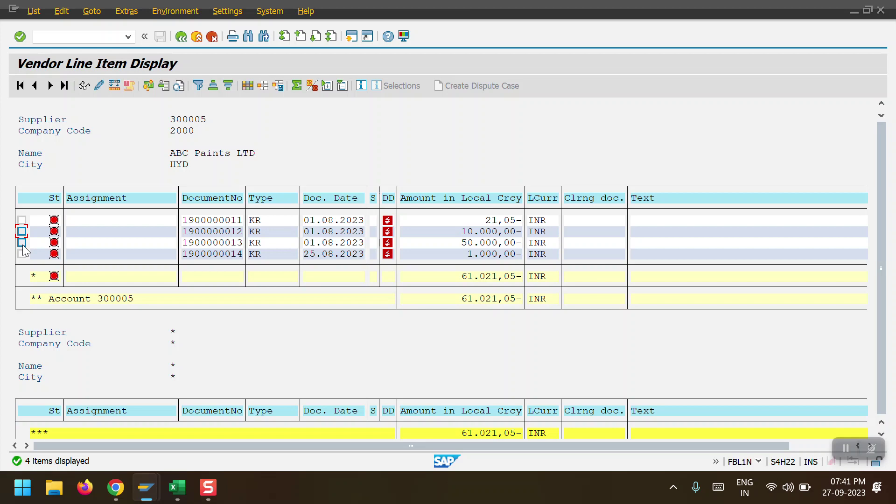
left_click(22, 244)
- Open transaction F-53 in another SAP session and set the payment's document date to 27.09.2023
key("shift+F3")
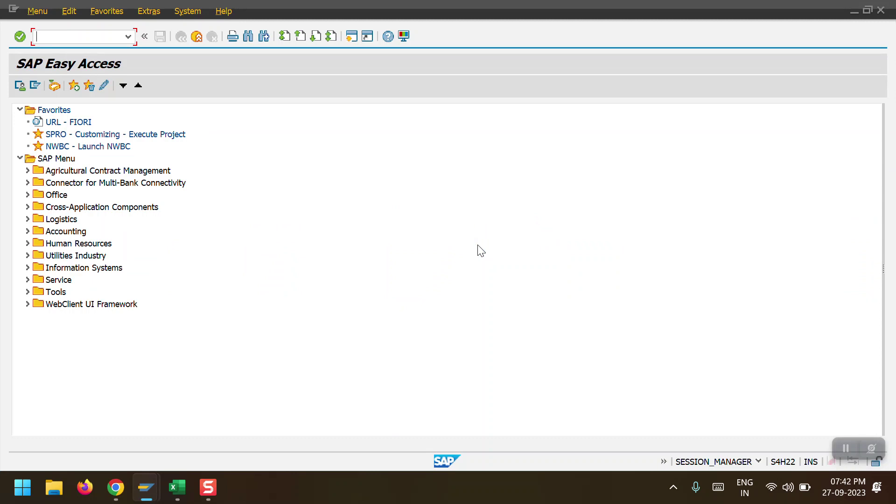
type("f-53")
key("Return")
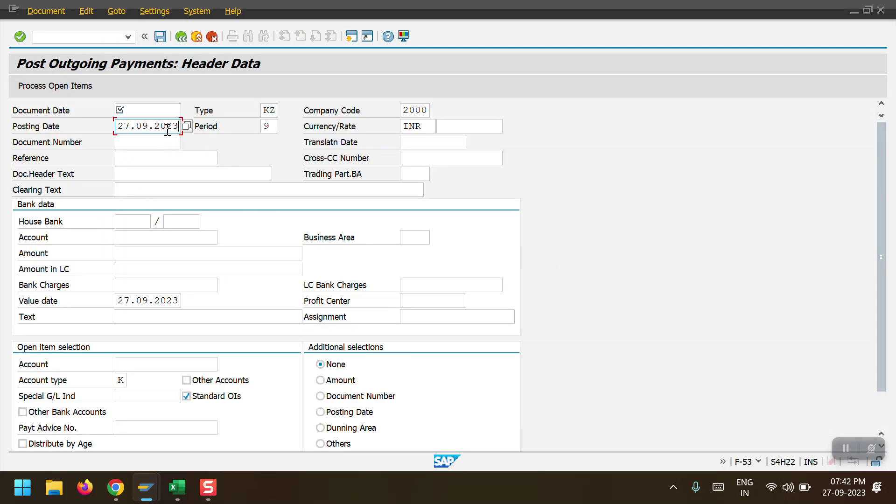
type("27.09.2023")
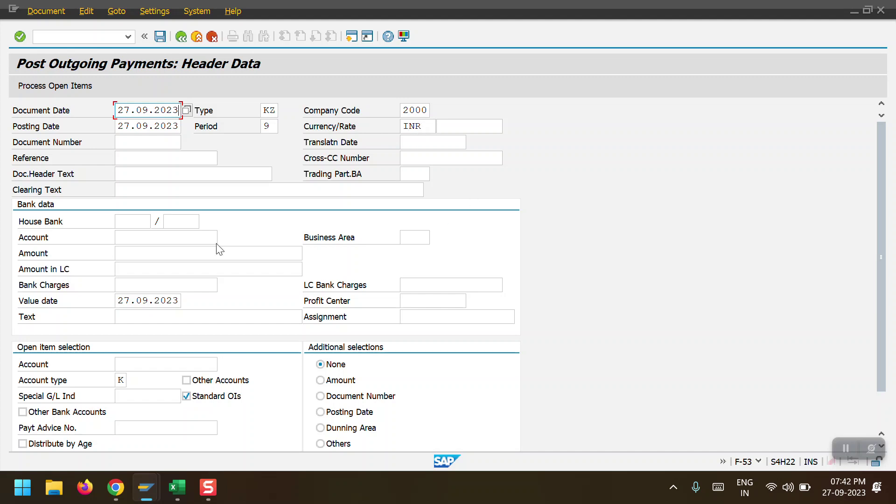
- Enter house bank AXIS with its account ID and the bank G/L account in the payment's bank data
left_click(133, 223)
left_click(130, 233)
left_click(173, 223)
left_click(196, 235)
left_click(134, 239)
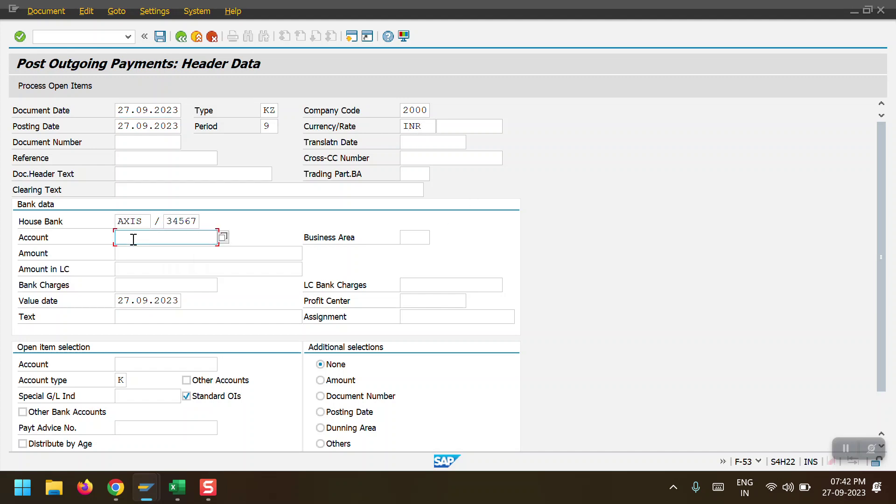
left_click(158, 251)
left_click(161, 252)
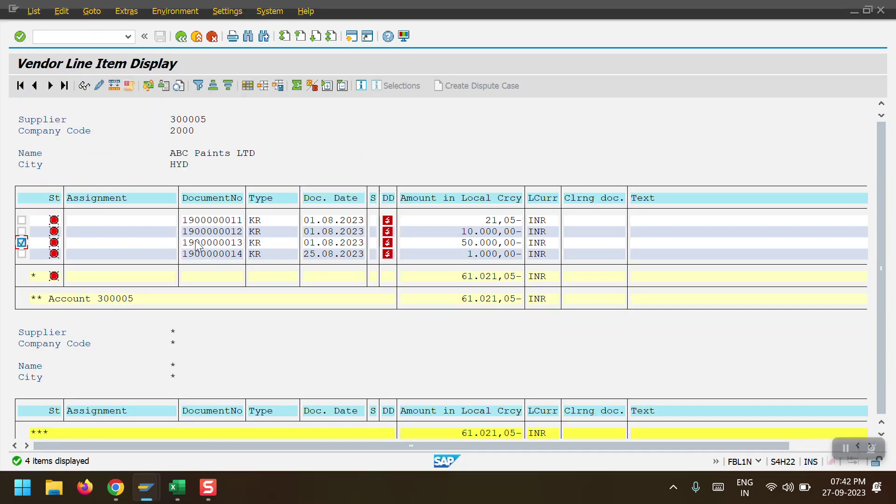
- Switch to the vendor line item list and mark only the 10.000,00 INR invoice
left_click(22, 231)
left_click(22, 242)
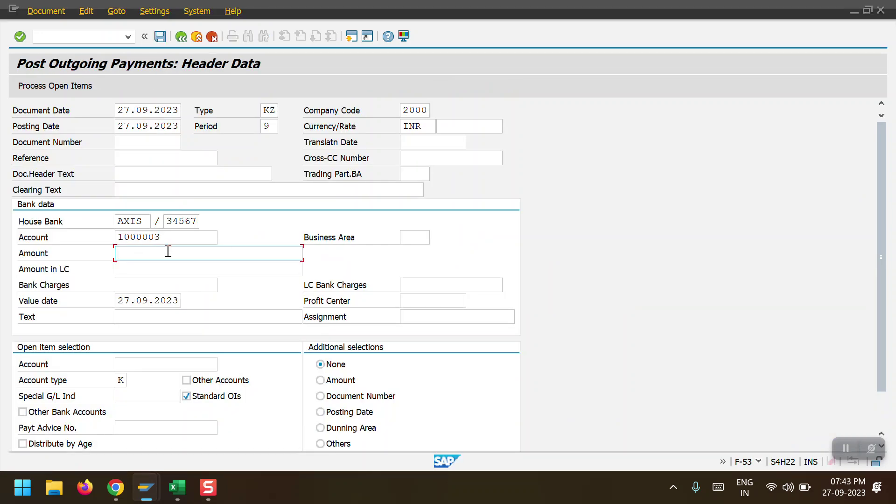
- Set the payment amount to 5000 and enter the vendor's account for the open item selection
type("5000")
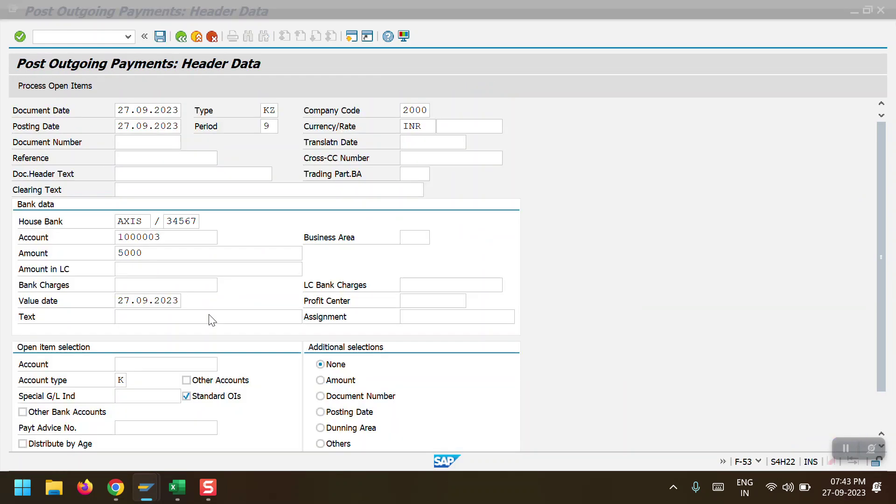
type("300005")
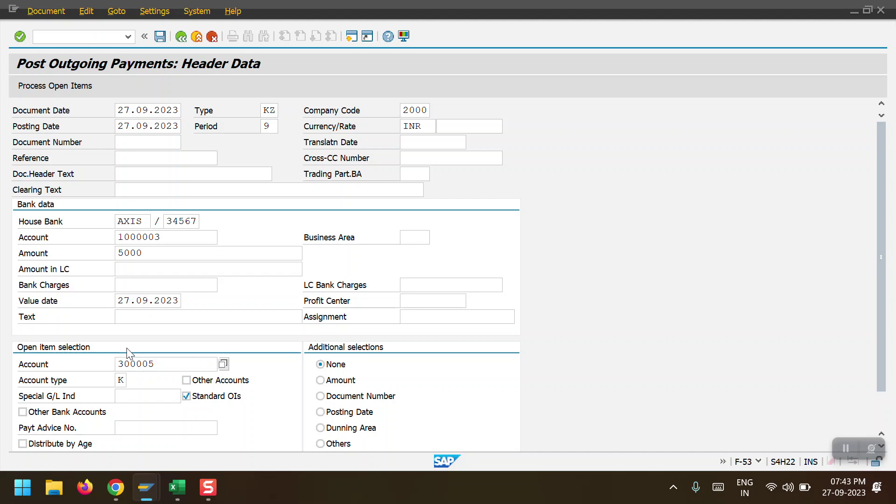
key("Return")
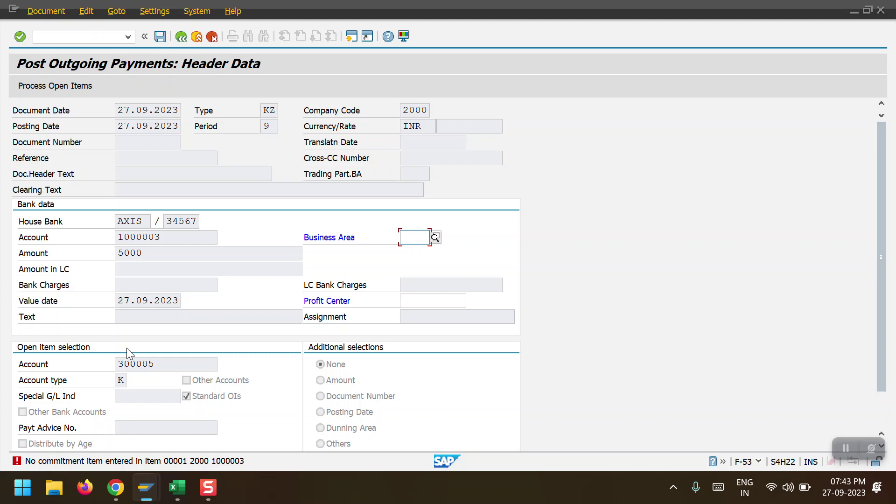
- Assign profit center 1000 to the bank data and bring up the vendor's open items for processing
left_click(845, 449)
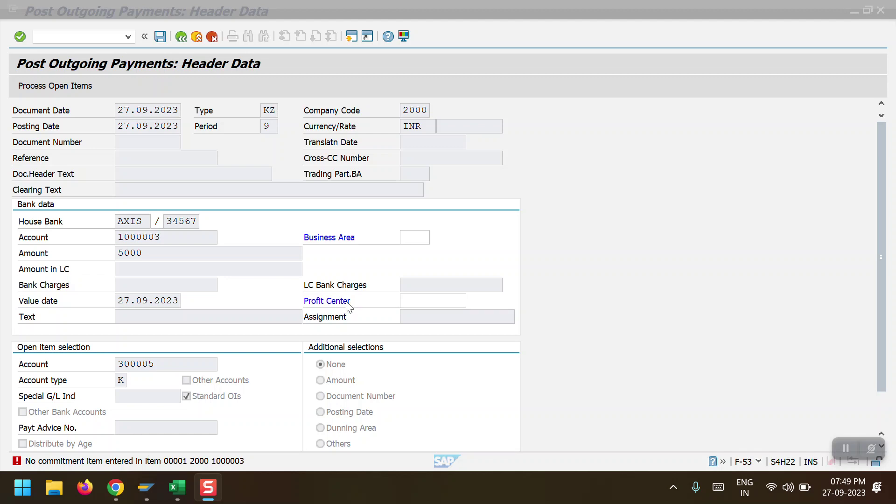
left_click(441, 302)
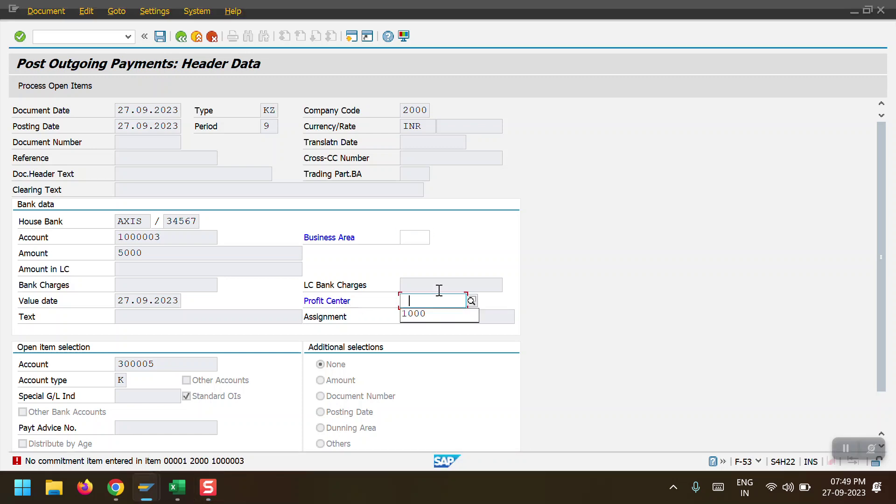
key("Down")
key("Return")
key("F6")
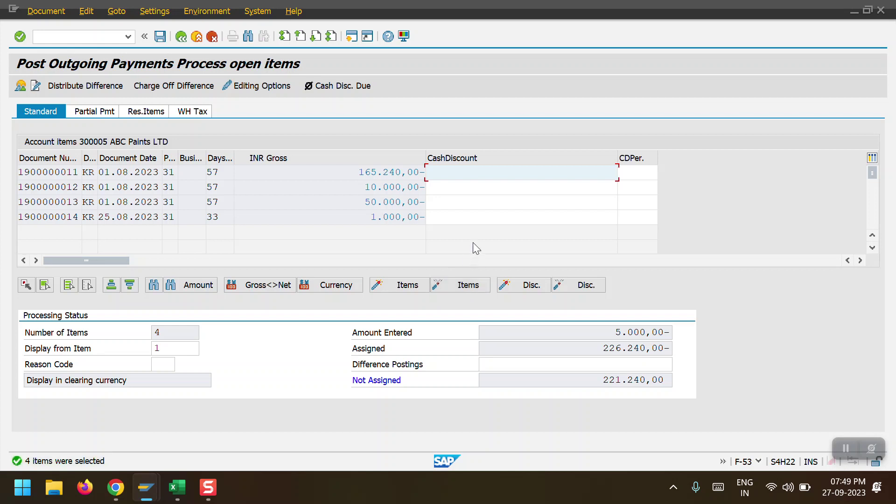
- Deactivate all open items except the 10.000,00 INR invoice and check the choice against the vendor line item list
double_click(392, 171)
double_click(393, 220)
mouse_move(145, 497)
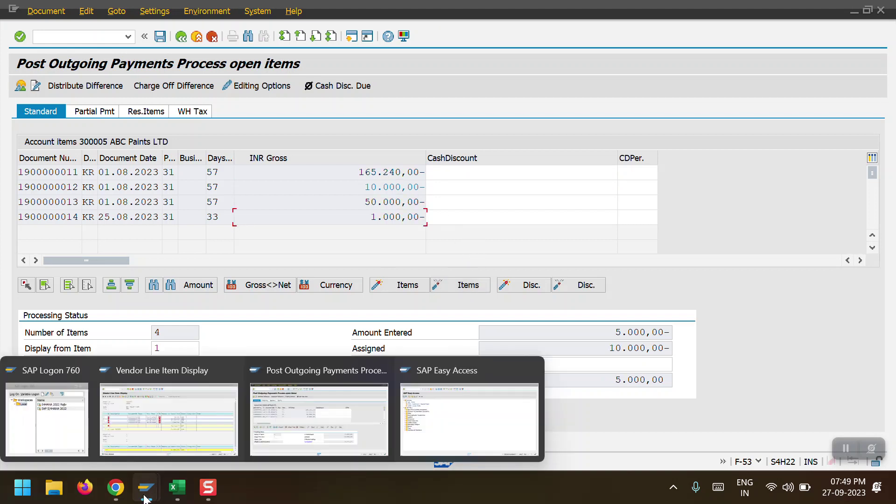
left_click(164, 434)
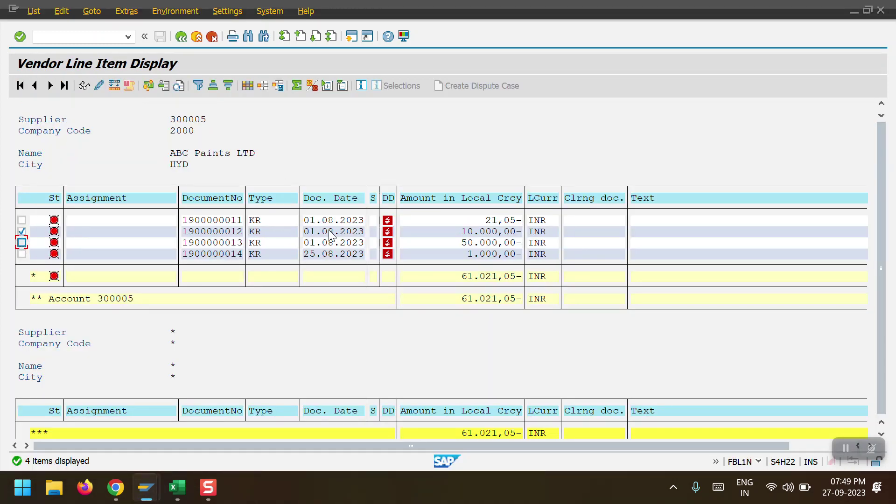
key("alt+Tab")
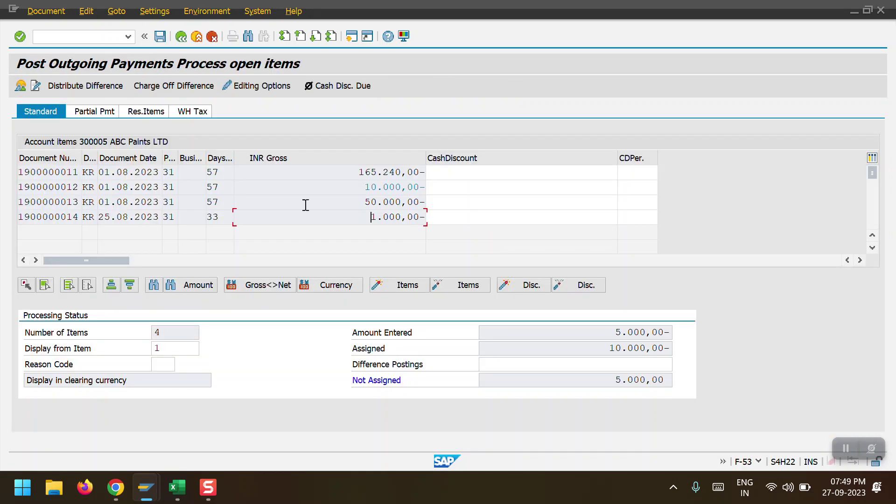
- Enter a partial payment of 5.000 INR against the 10.000,00 INR invoice and post the outgoing payment
left_click(85, 113)
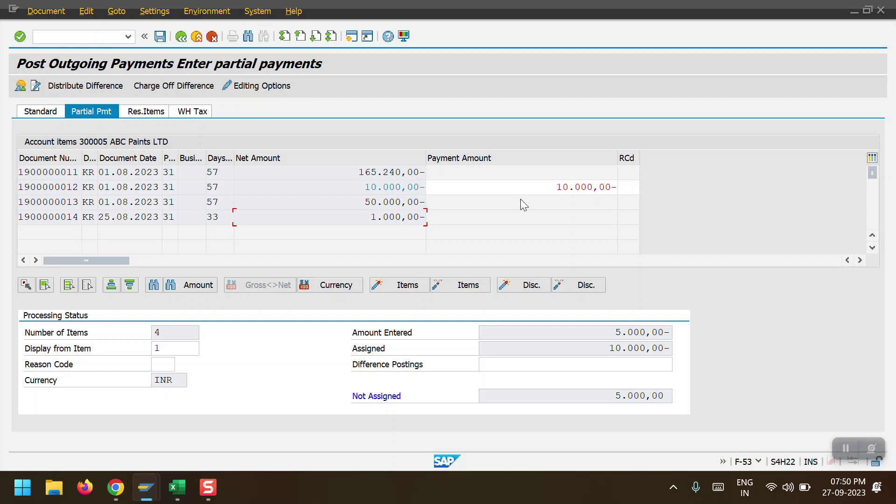
left_click_drag(550, 188, 635, 190)
type("5.000")
key("Return")
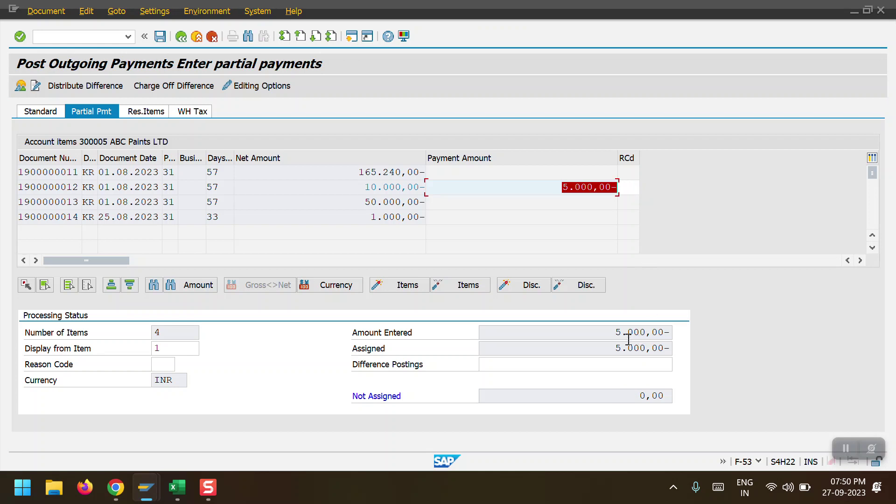
left_click_drag(612, 348, 670, 348)
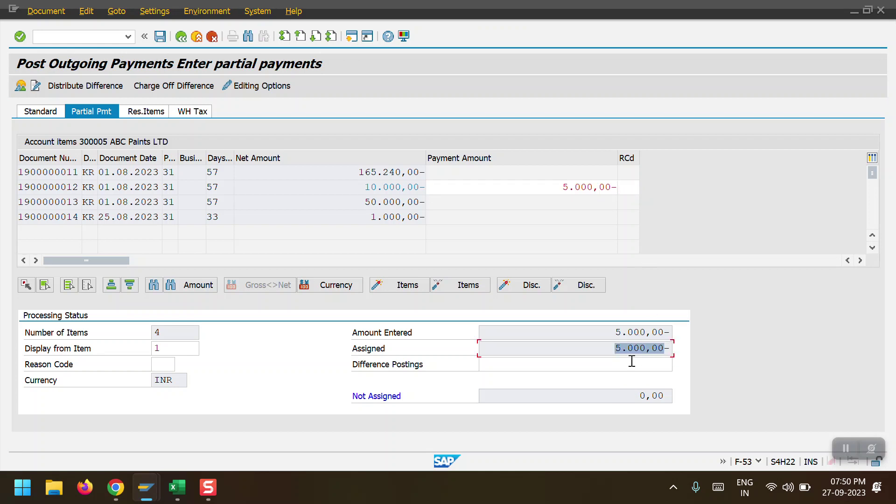
left_click(160, 36)
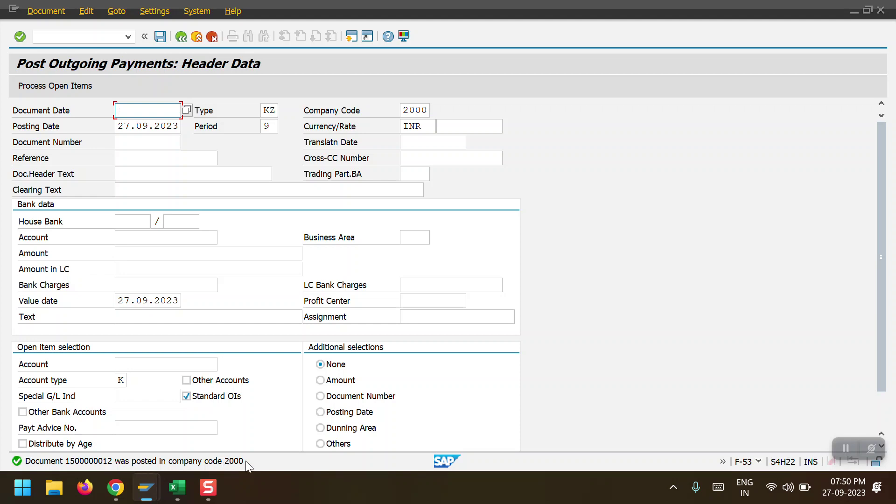
- Refresh the vendor line item list and mark only the 50.000,00 INR invoice
key("F3")
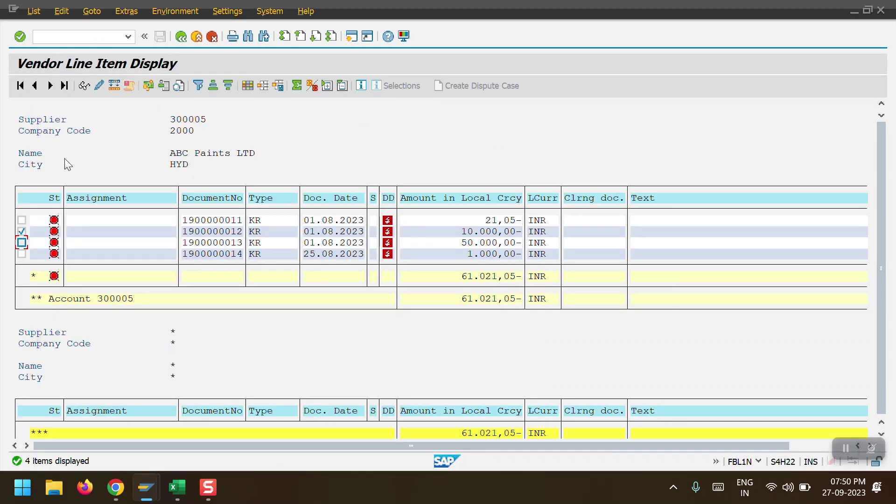
left_click(40, 12)
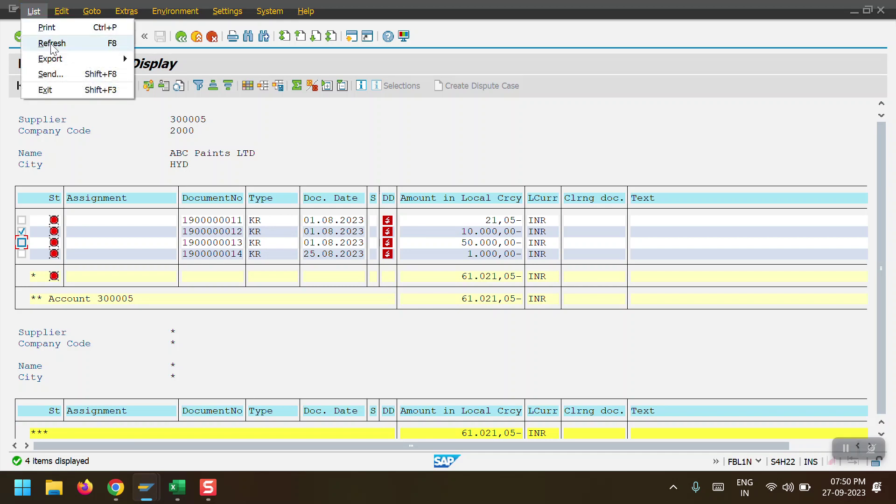
left_click(51, 44)
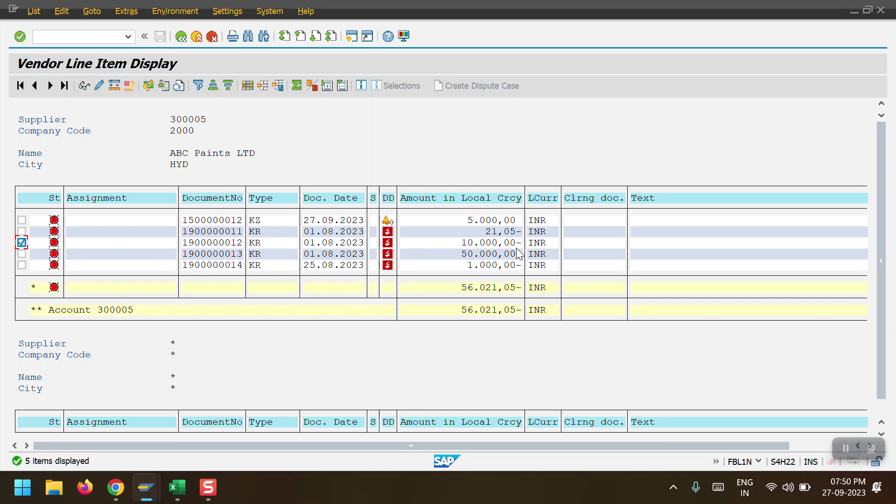
left_click(22, 220)
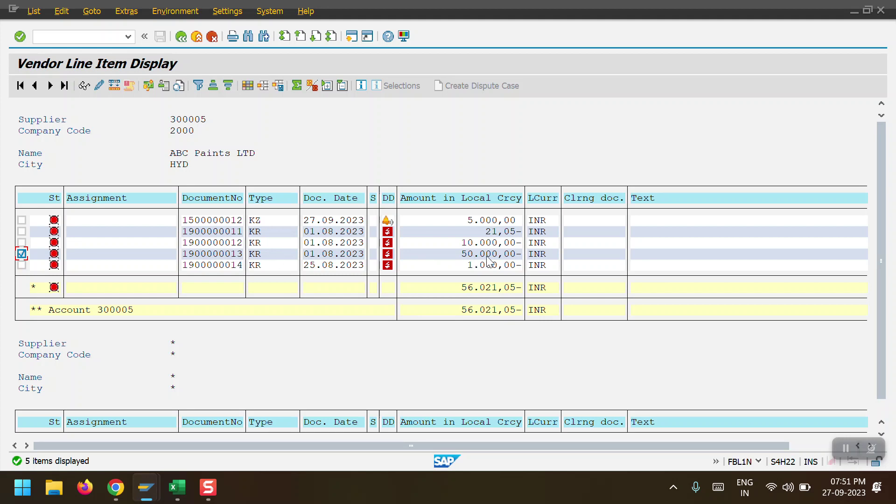
- Start another outgoing payment with document date 27.09.2023 and house bank AXIS with its account ID
key("F3")
left_click(144, 114)
left_click(145, 120)
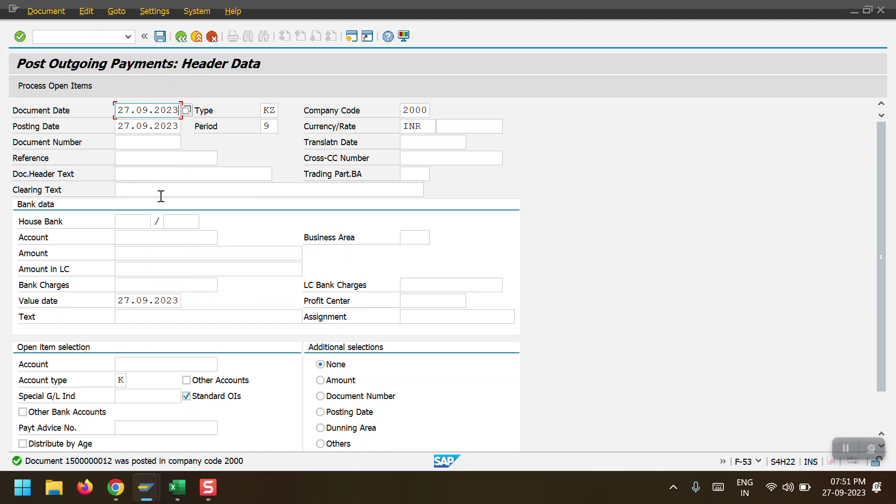
left_click(135, 222)
type("AXIS")
left_click(187, 222)
type("34567")
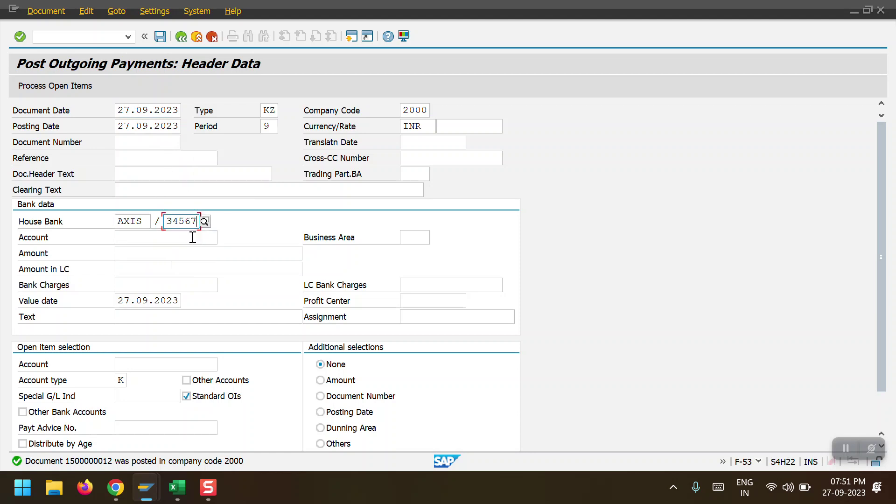
- Enter the bank G/L account, an amount of 20000 and the vendor's account for the open item selection
left_click(161, 237)
left_click(167, 252)
left_click(152, 254)
type("20000")
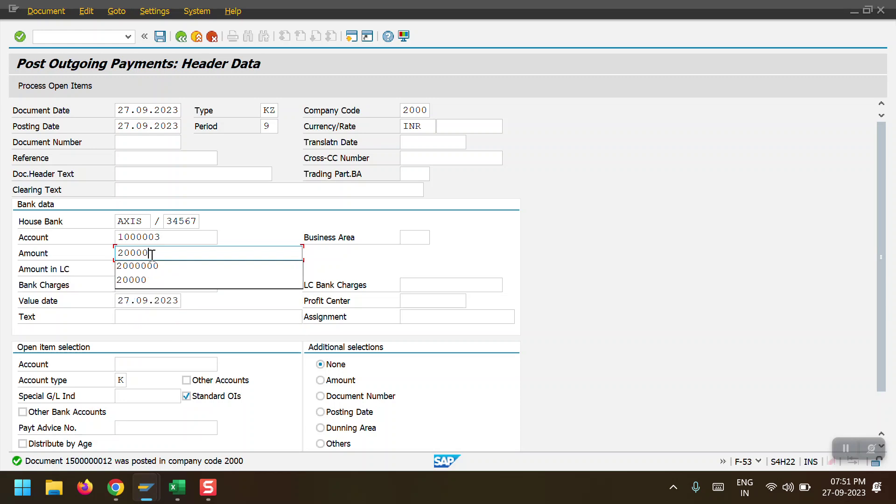
left_click(150, 280)
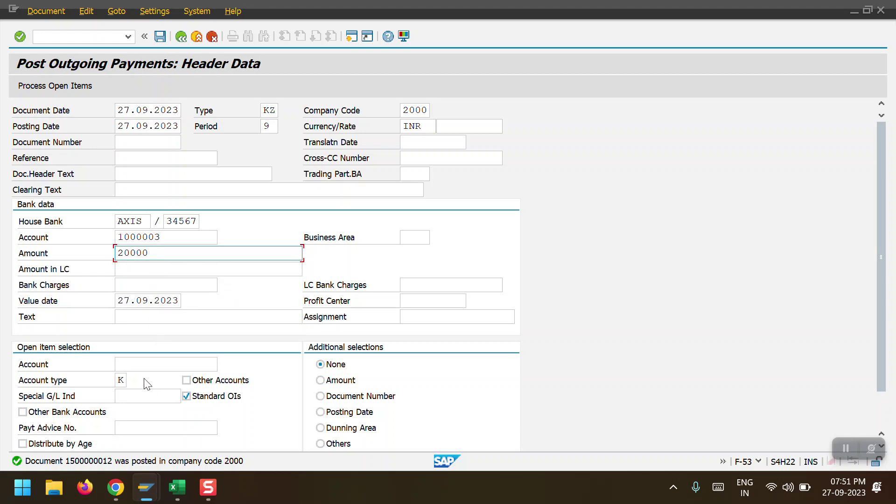
left_click(143, 363)
left_click(143, 236)
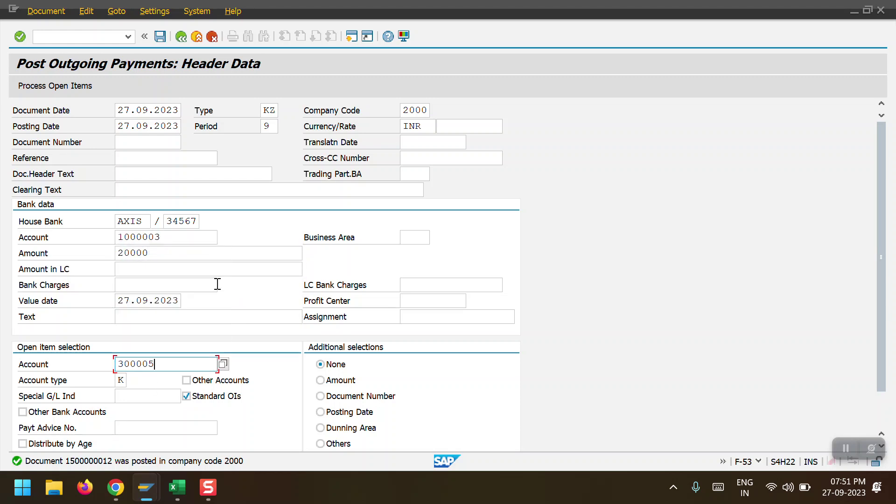
key("Return")
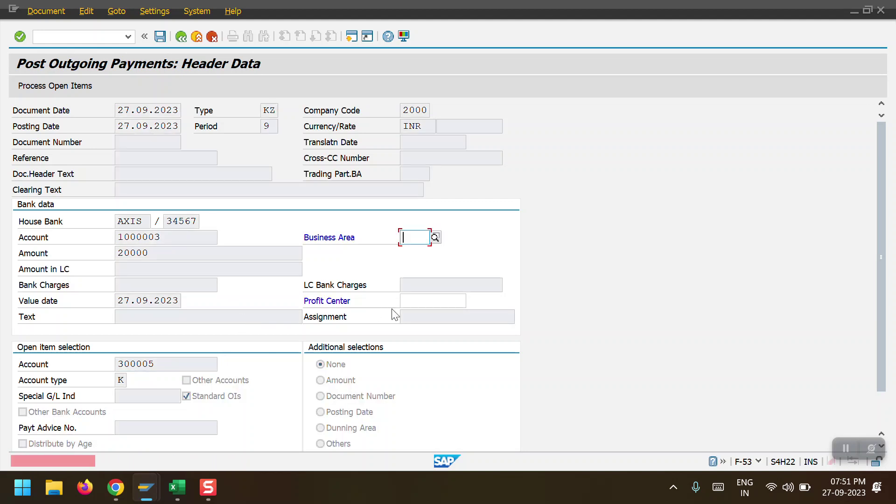
- Assign the suggested profit center and bring up the vendor's open items for the 20000 INR payment
left_click(419, 300)
left_click(426, 310)
key("Return")
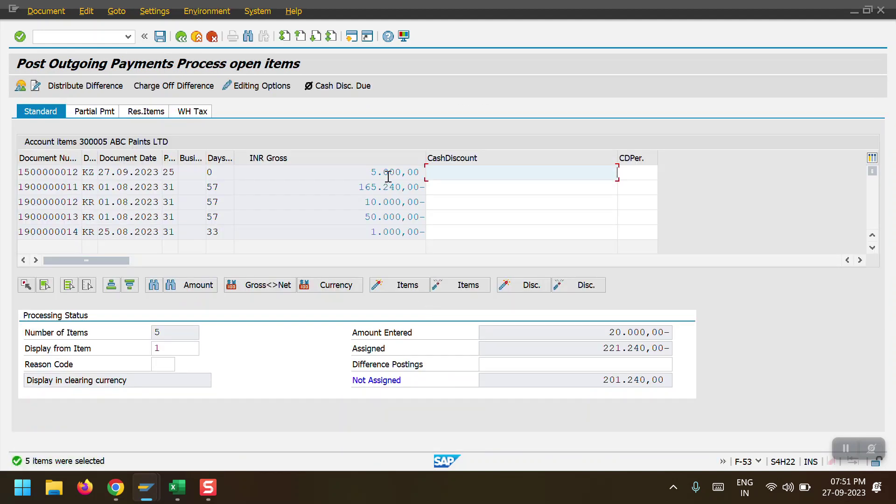
- Deactivate every open item except the 50.000,00 INR invoice and compare it with the marked invoice in the vendor line item list
double_click(386, 173)
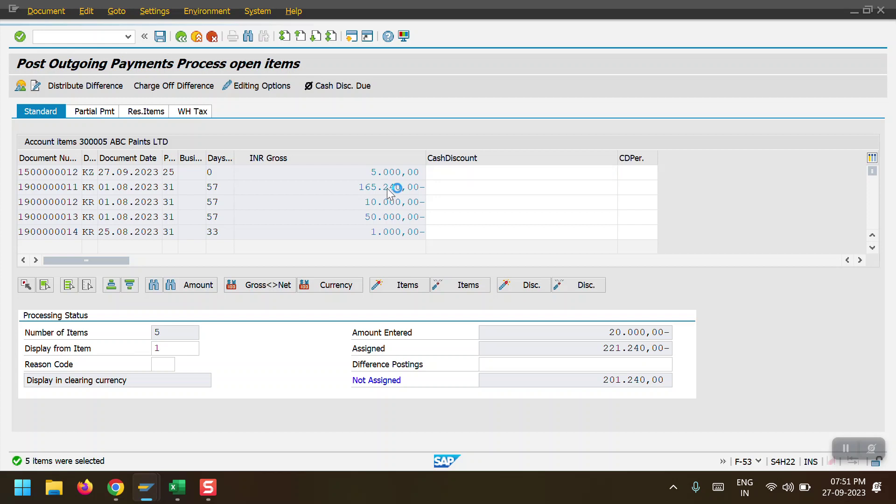
double_click(388, 187)
left_click(391, 202)
double_click(390, 201)
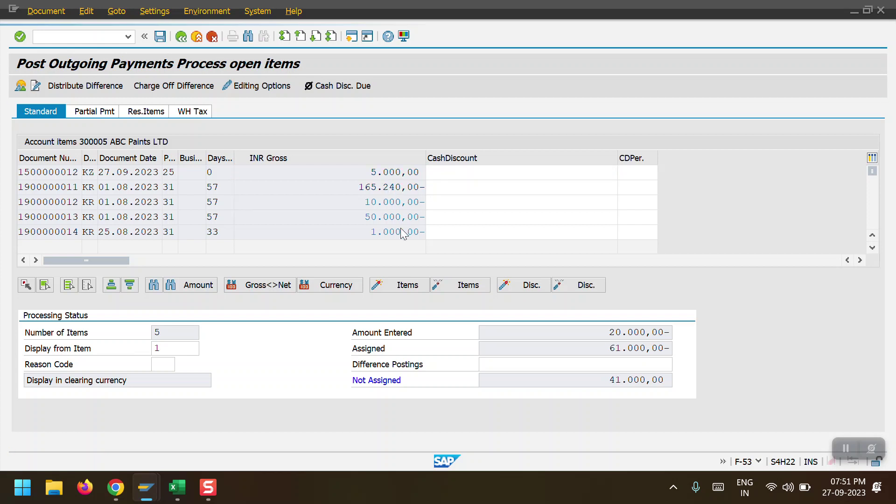
double_click(397, 232)
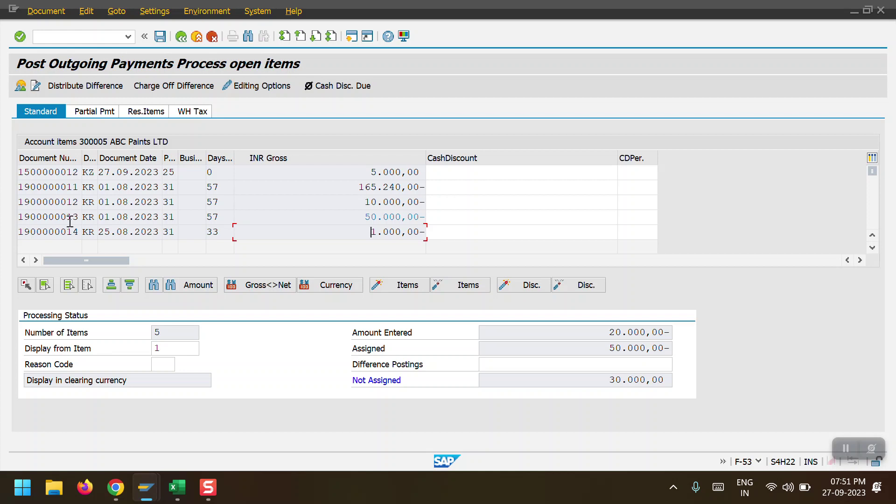
left_click_drag(360, 220, 436, 220)
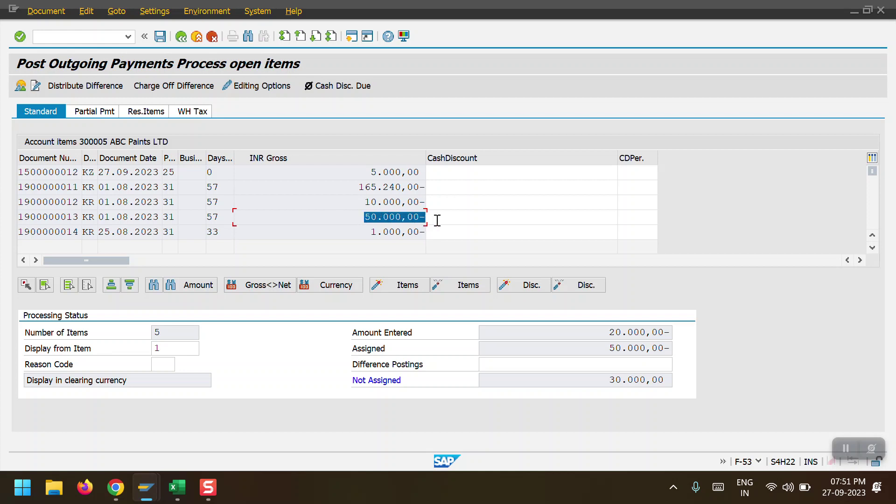
key("alt+Tab")
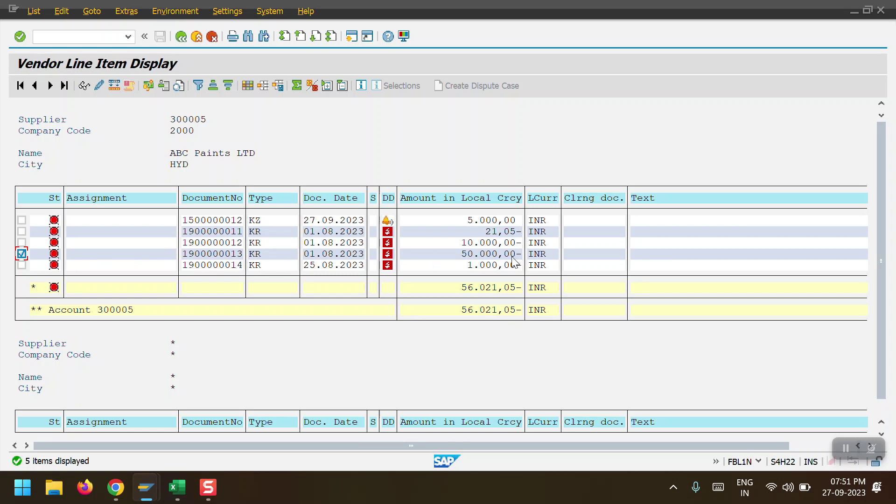
key("alt+Tab")
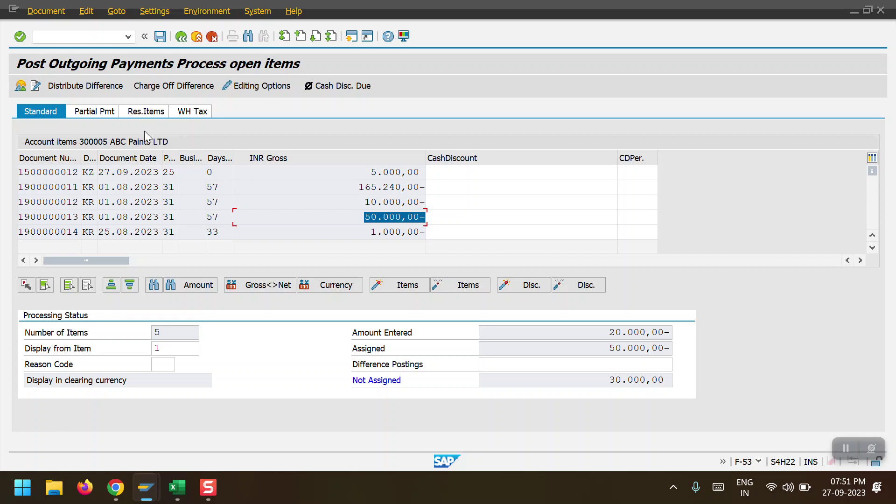
- Create a residual item of 30.000,00 INR for the active 50.000,00 INR invoice
left_click(145, 112)
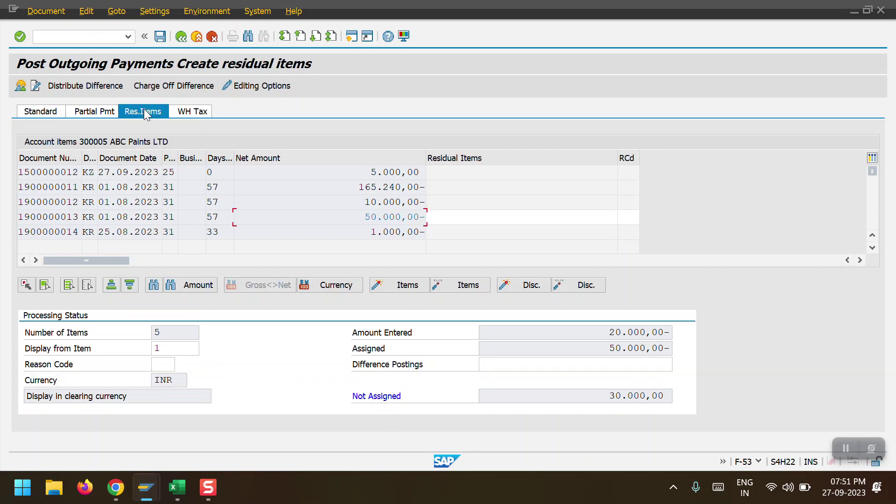
double_click(566, 218)
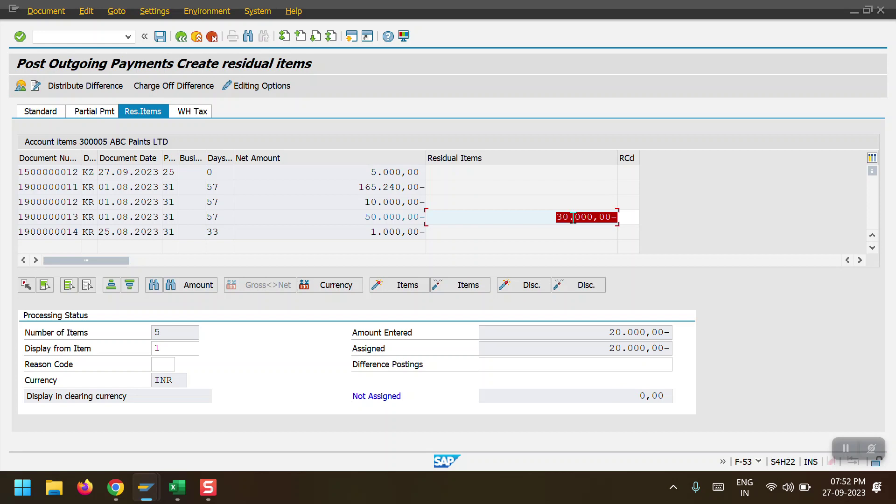
left_click(549, 217)
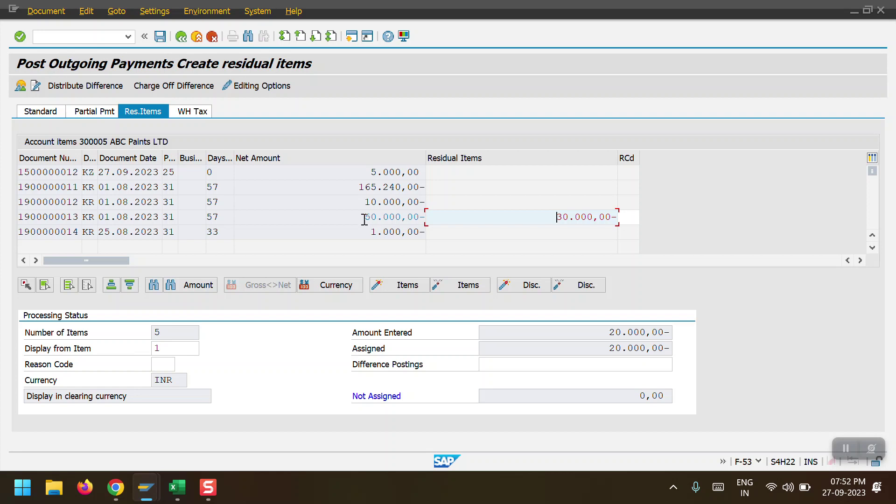
left_click_drag(364, 218, 443, 253)
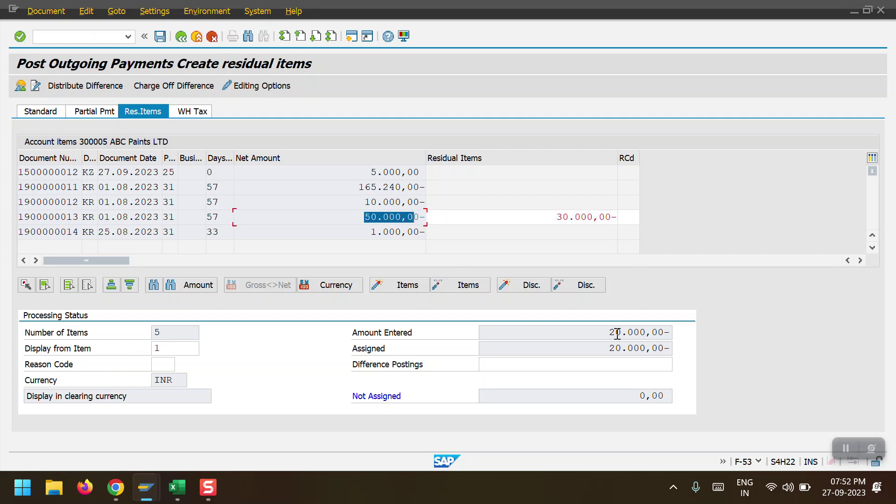
left_click_drag(608, 333, 659, 332)
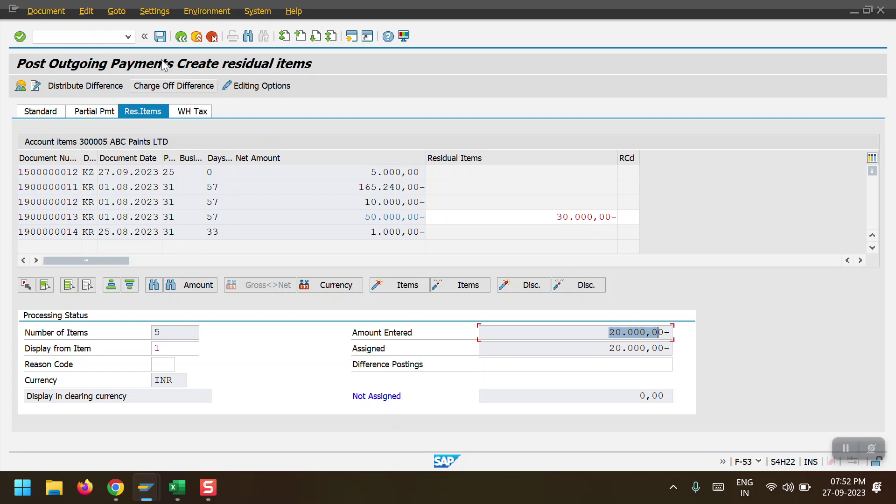
- Simulate the payment document, complete the marked residual vendor item with the text "test" and post it
left_click(47, 16)
left_click(63, 41)
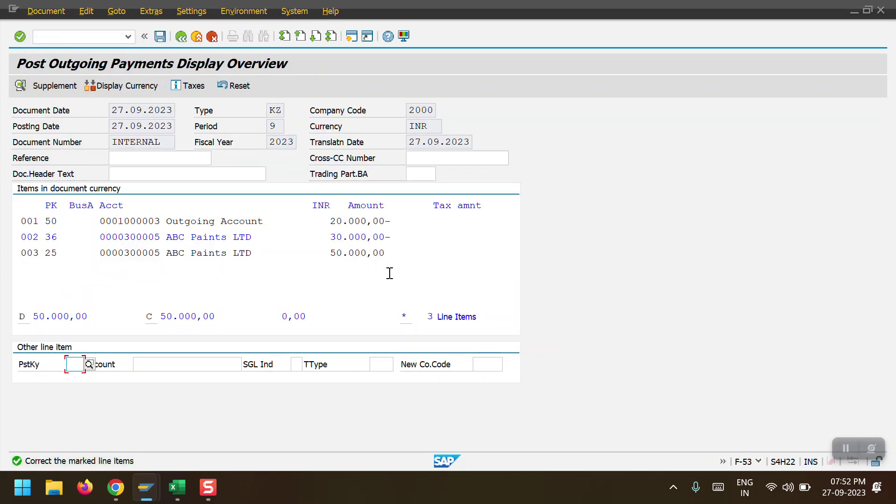
double_click(141, 239)
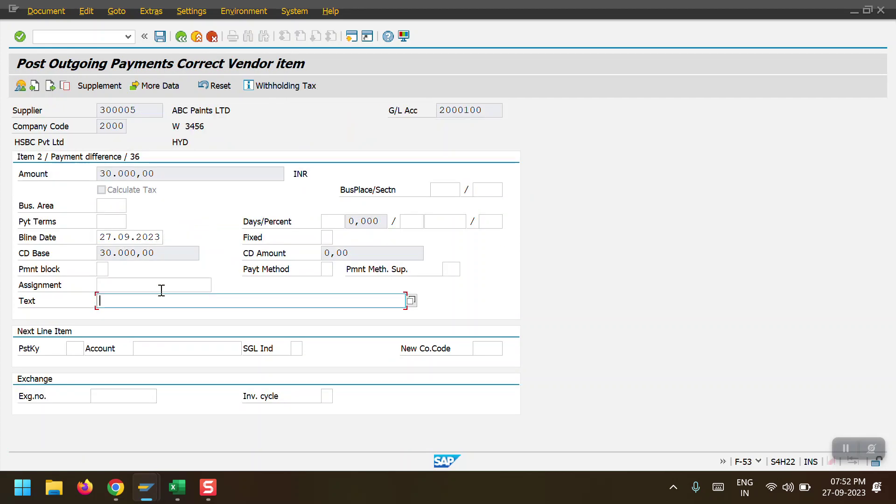
key("Return")
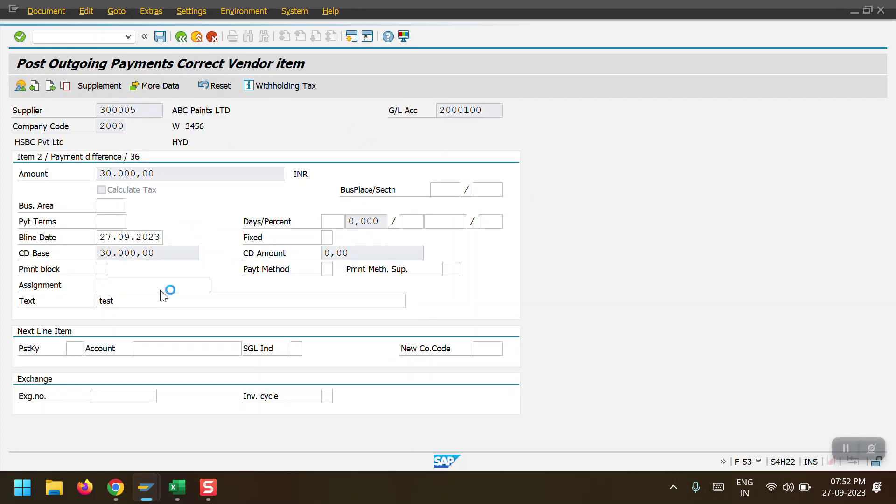
left_click(160, 37)
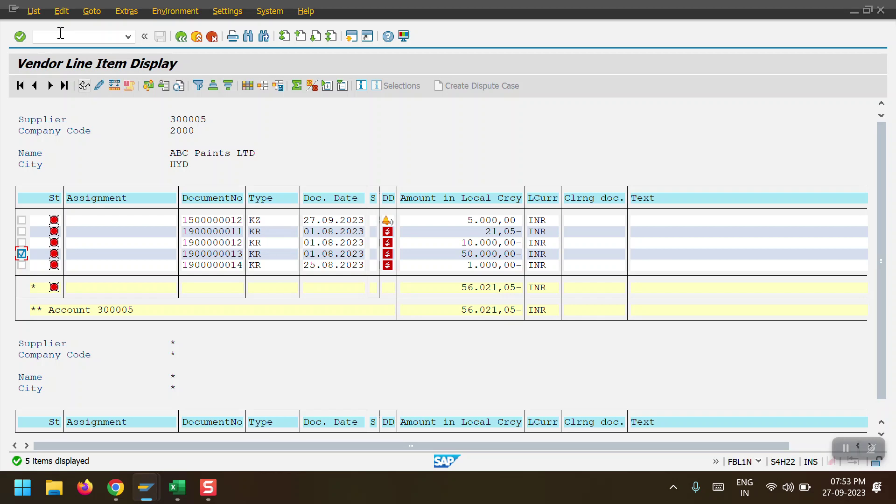
- Refresh the vendor line item list, mark the new 30.000,00 INR residual item and check its document number against the posted payment
left_click(37, 11)
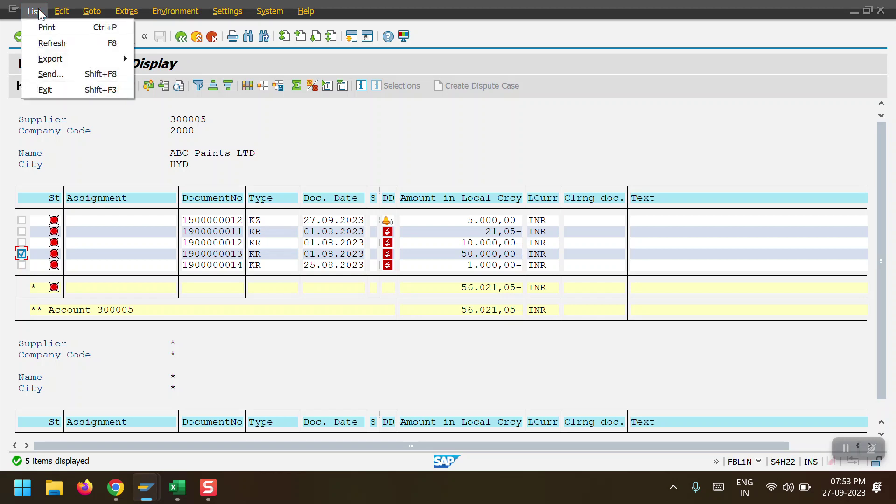
left_click(51, 43)
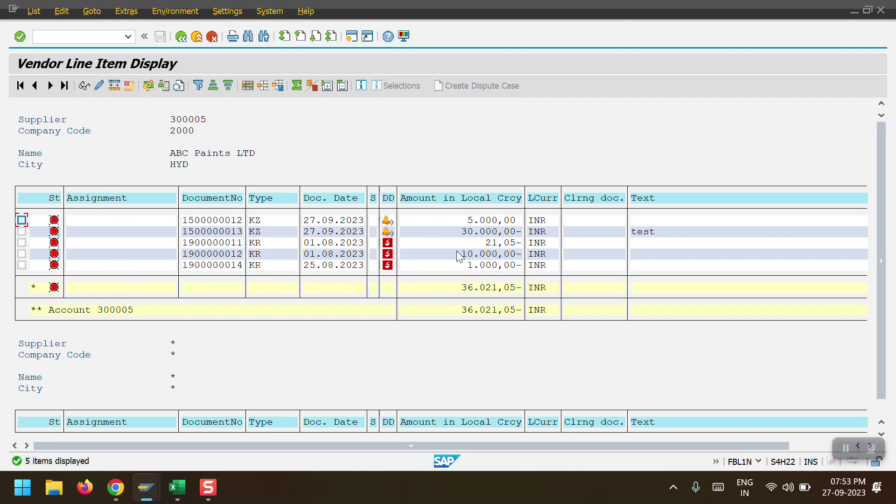
left_click(22, 231)
key("F3")
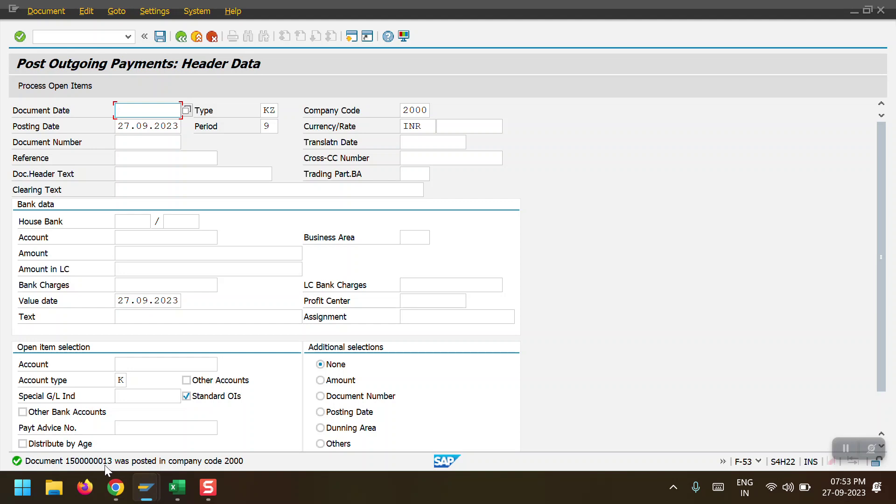
key("F3")
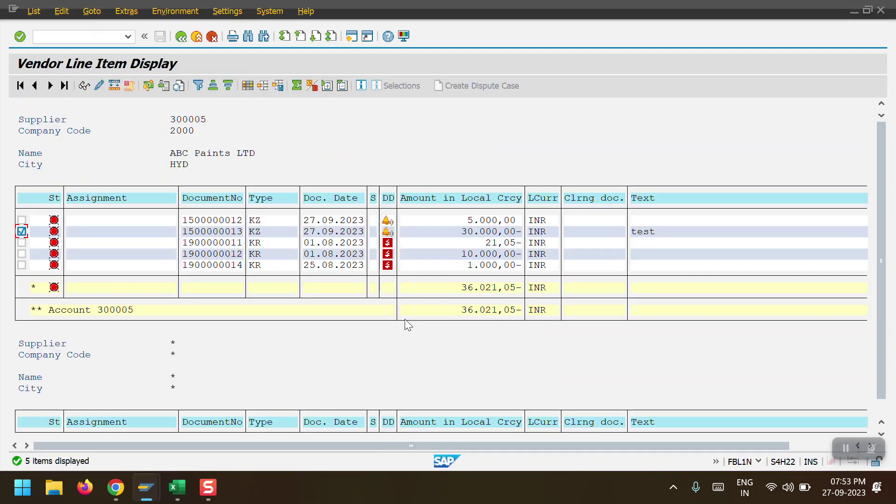
- List all items of the vendor and mark the cleared 50.000,00 INR payment of 27.09.2023 together with the invoice it cleared
left_click(181, 38)
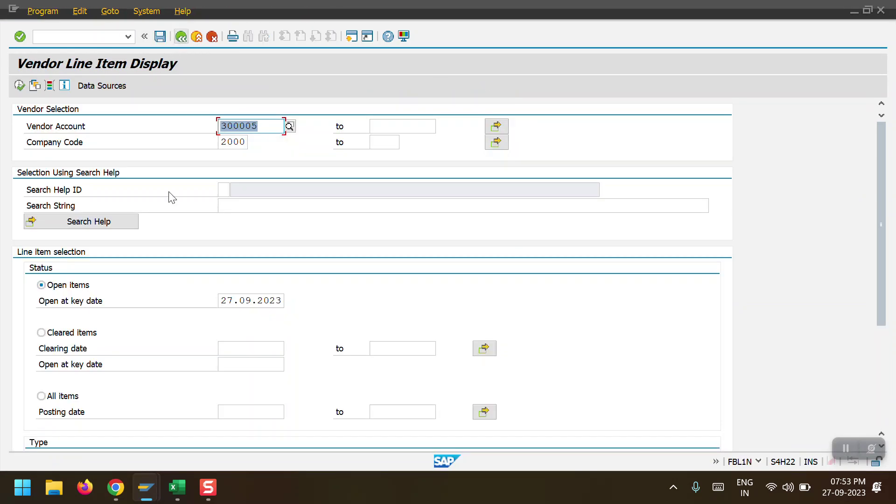
left_click(41, 396)
left_click(19, 86)
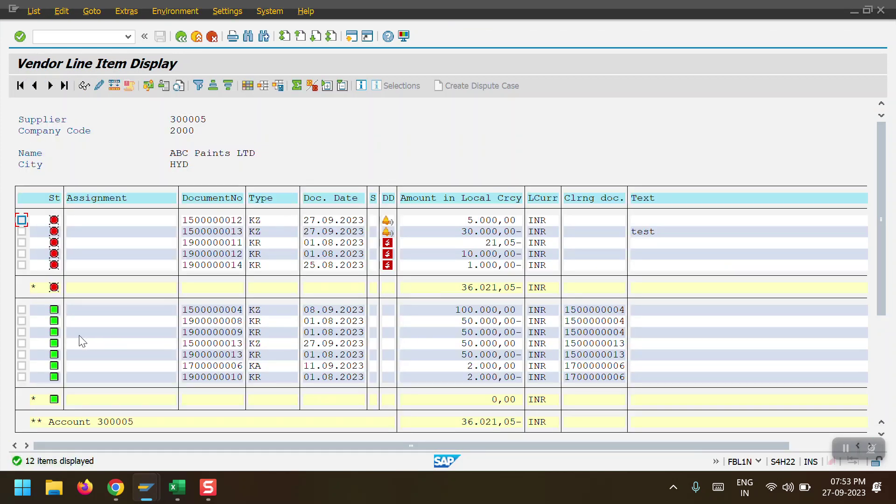
left_click(22, 322)
left_click(22, 320)
left_click(21, 355)
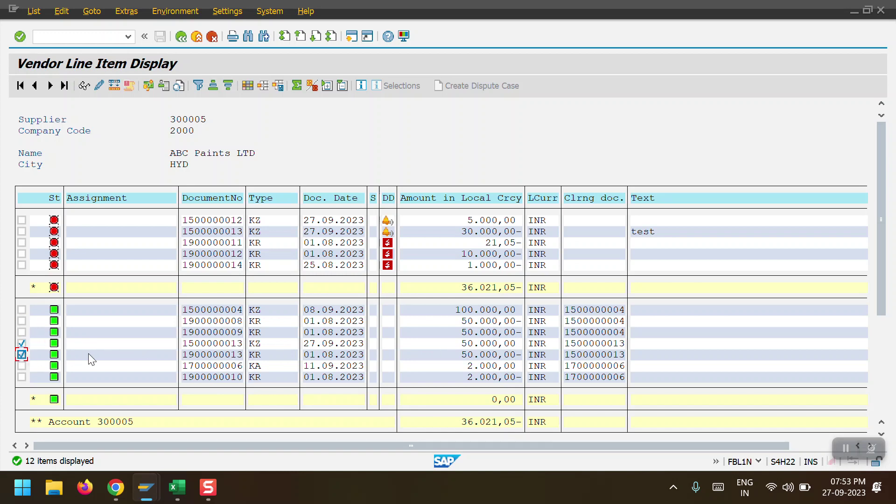